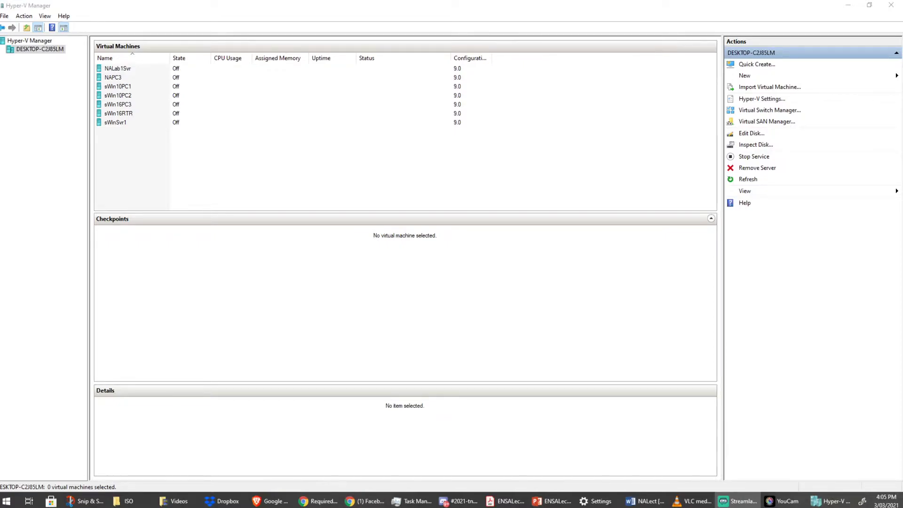
Select and then deselect the seven virtual machines, then bring up the New options in Actions.
{"action": "left_click", "coordinate": [27, 11]}
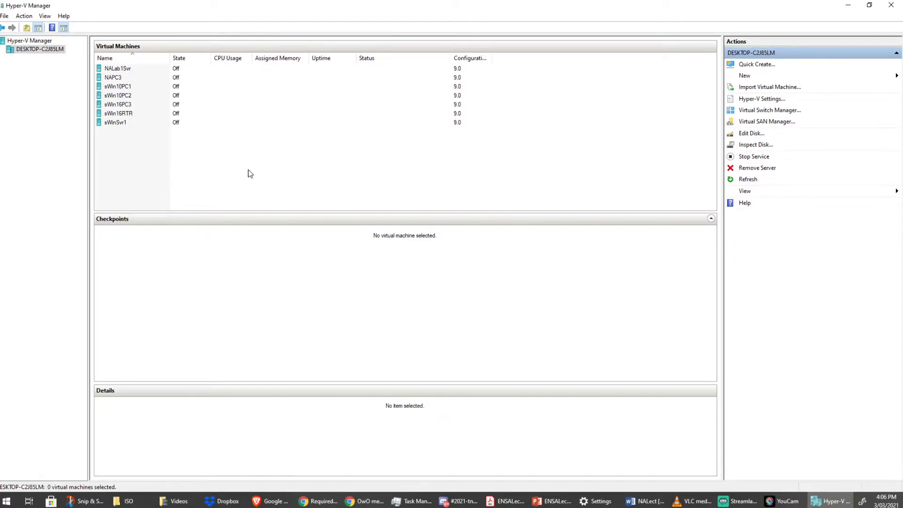
{"action": "left_click_drag", "start_coordinate": [211, 161], "coordinate": [111, 65]}
{"action": "left_click", "coordinate": [194, 147]}
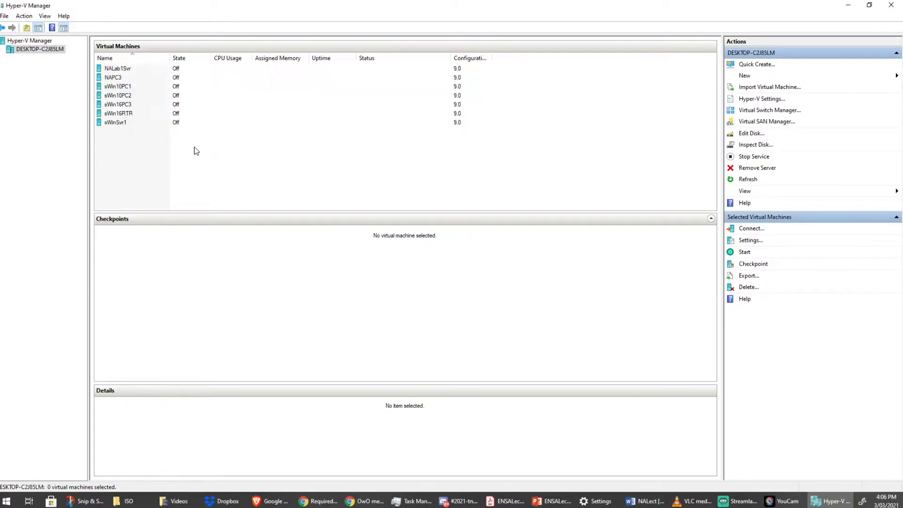
{"action": "left_click_drag", "start_coordinate": [195, 147], "coordinate": [104, 62]}
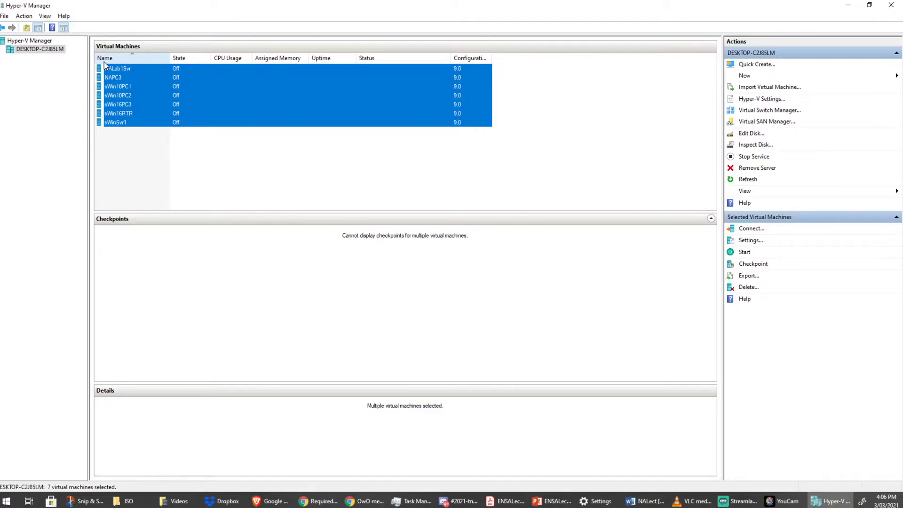
{"action": "left_click", "coordinate": [215, 144]}
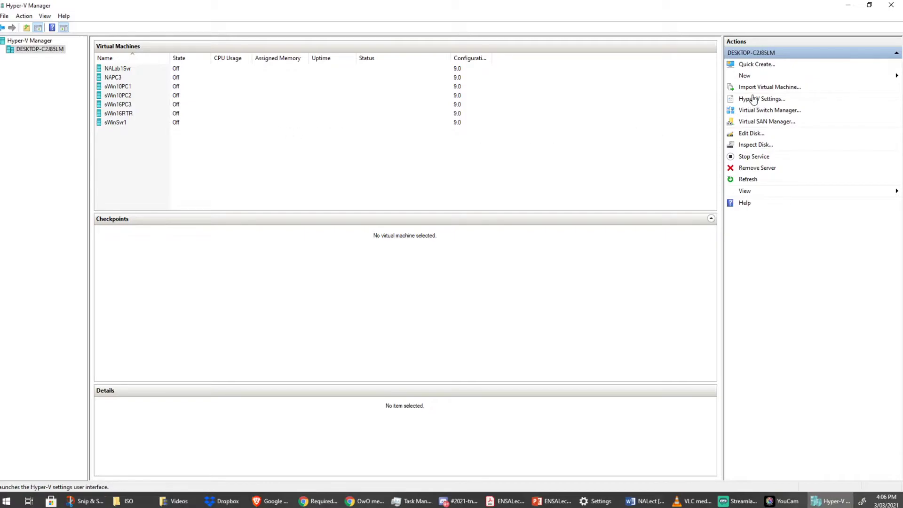
{"action": "left_click", "coordinate": [751, 75]}
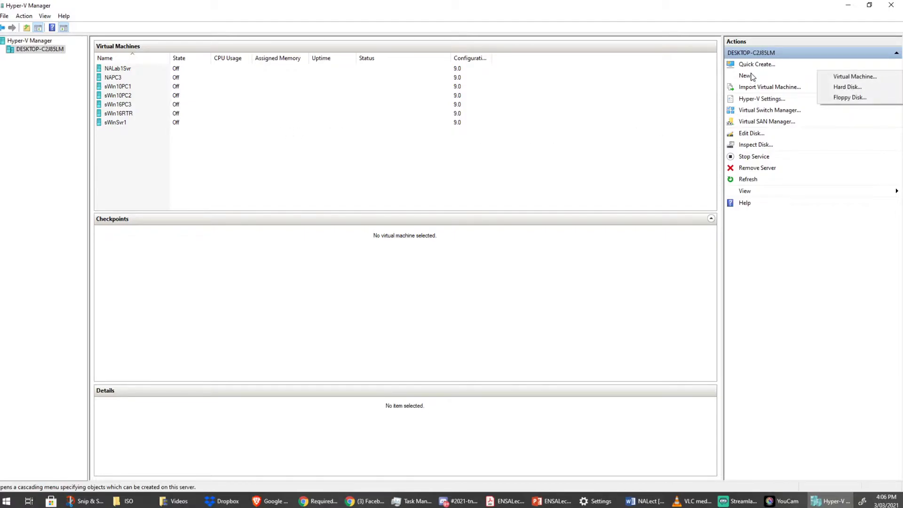
Start a new virtual machine named Windows10PC1, stored on drive S instead of C.
{"action": "left_click", "coordinate": [847, 77]}
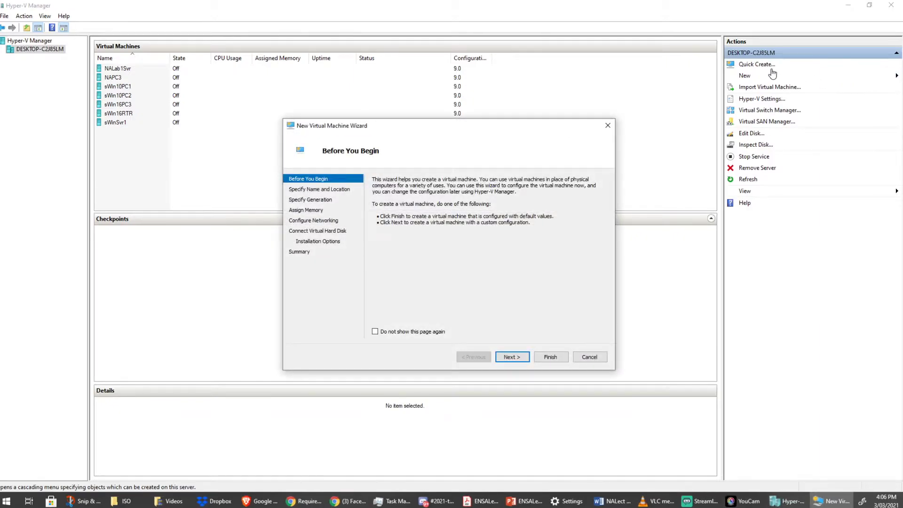
{"action": "left_click", "coordinate": [519, 359]}
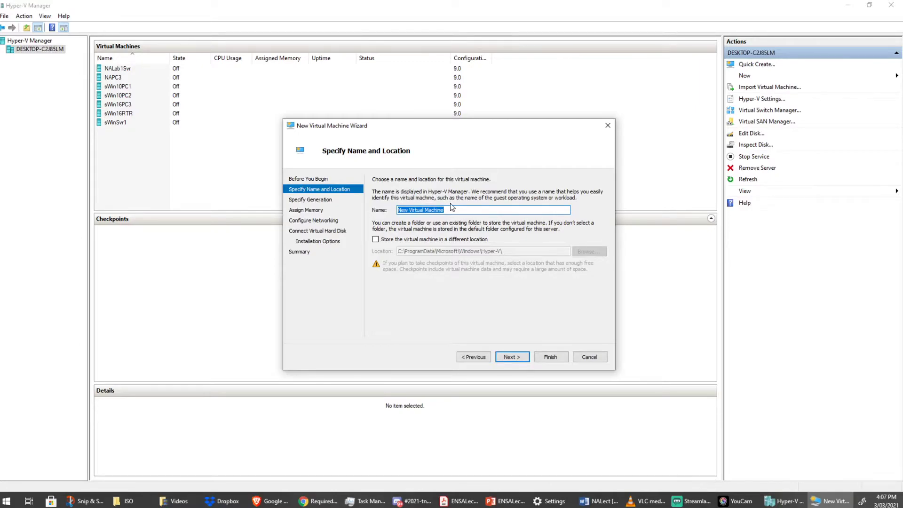
{"action": "type", "text": "Windows10PC1"}
{"action": "left_click", "coordinate": [382, 240]}
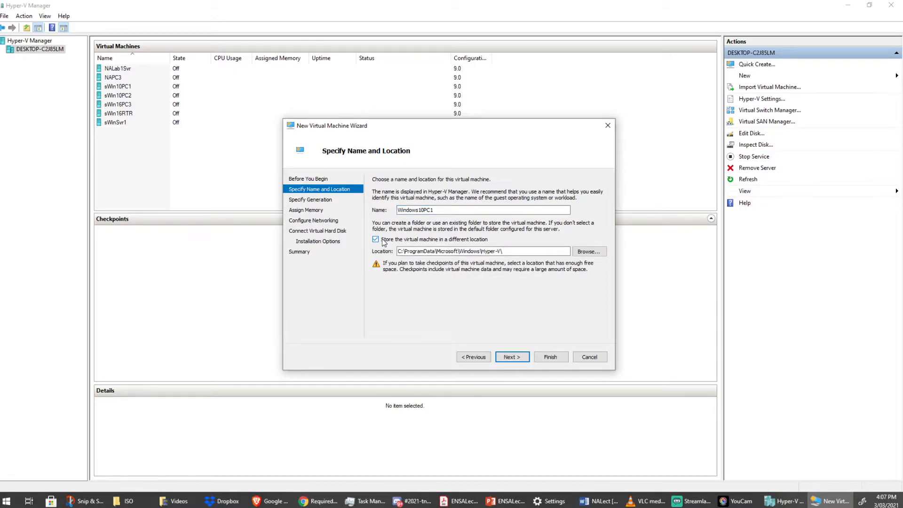
{"action": "left_click_drag", "start_coordinate": [398, 250], "coordinate": [401, 250]}
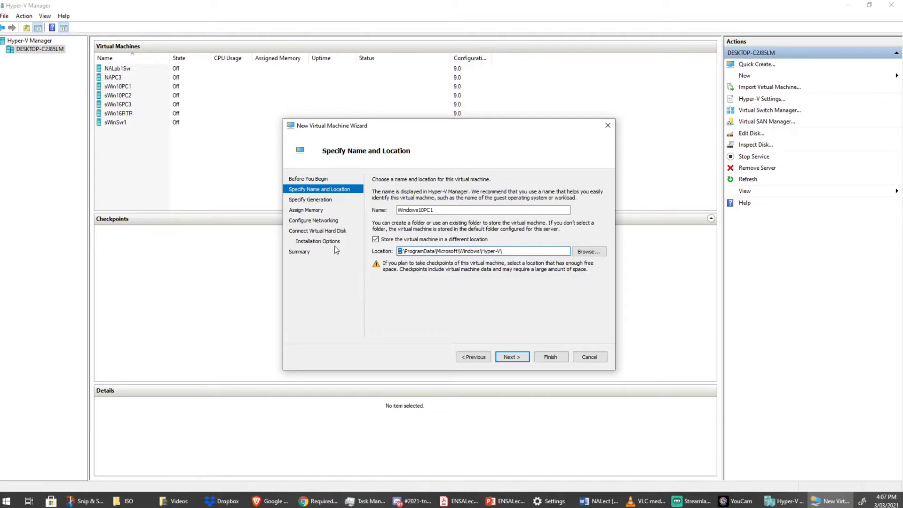
{"action": "type", "text": "S"}
{"action": "left_click", "coordinate": [512, 356]}
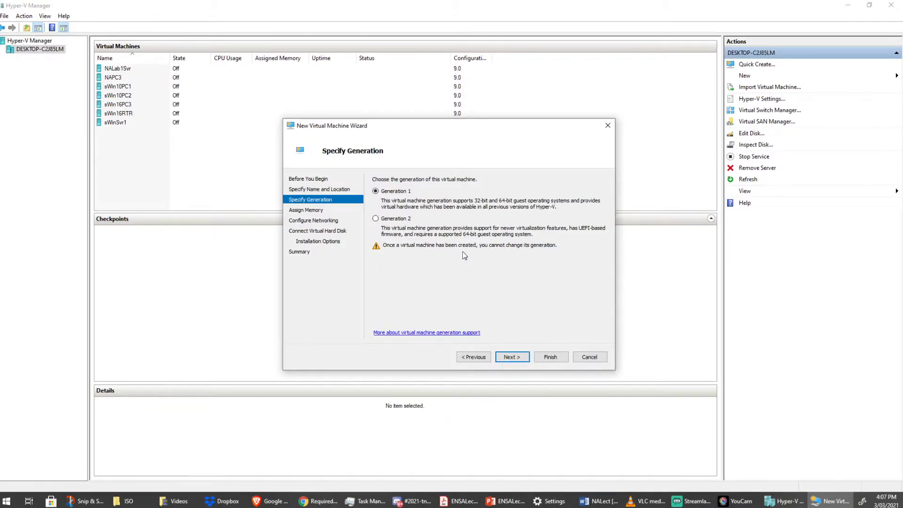
Choose Generation 2 and replace the startup memory with 2048 MB.
{"action": "left_click", "coordinate": [400, 219]}
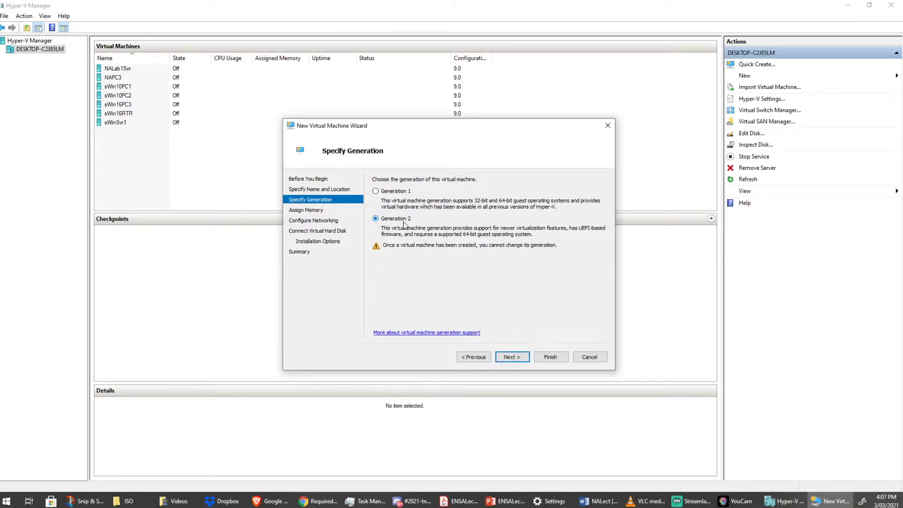
{"action": "left_click", "coordinate": [521, 358]}
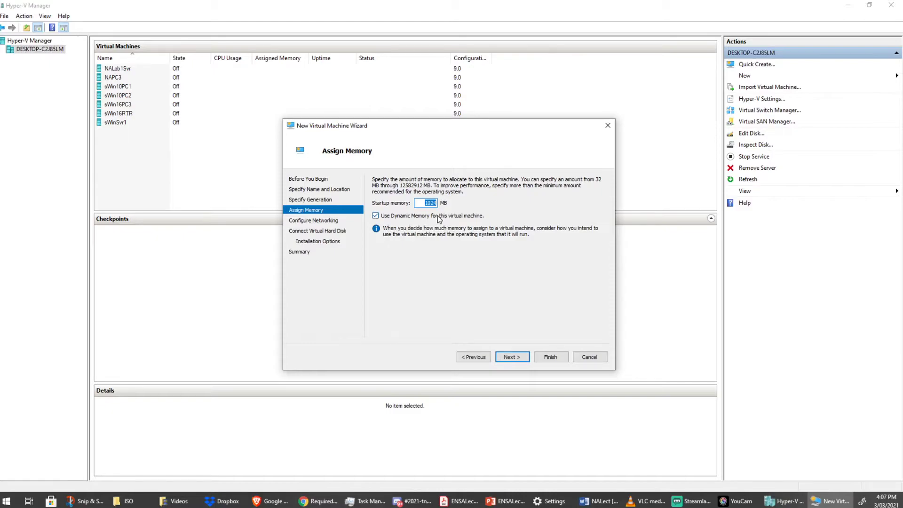
{"action": "left_click", "coordinate": [427, 203]}
{"action": "left_click_drag", "start_coordinate": [427, 203], "coordinate": [456, 203]}
{"action": "key", "text": "Delete"}
{"action": "type", "text": "2048"}
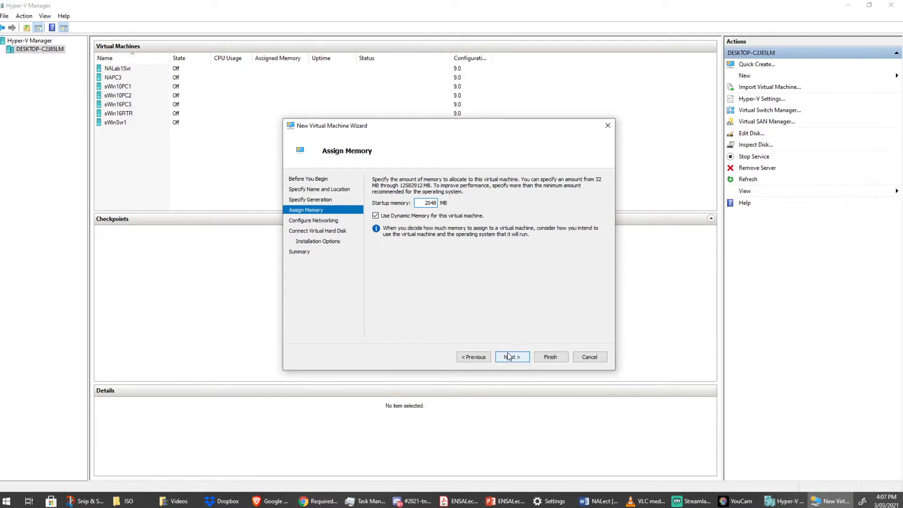
{"action": "left_click", "coordinate": [508, 356]}
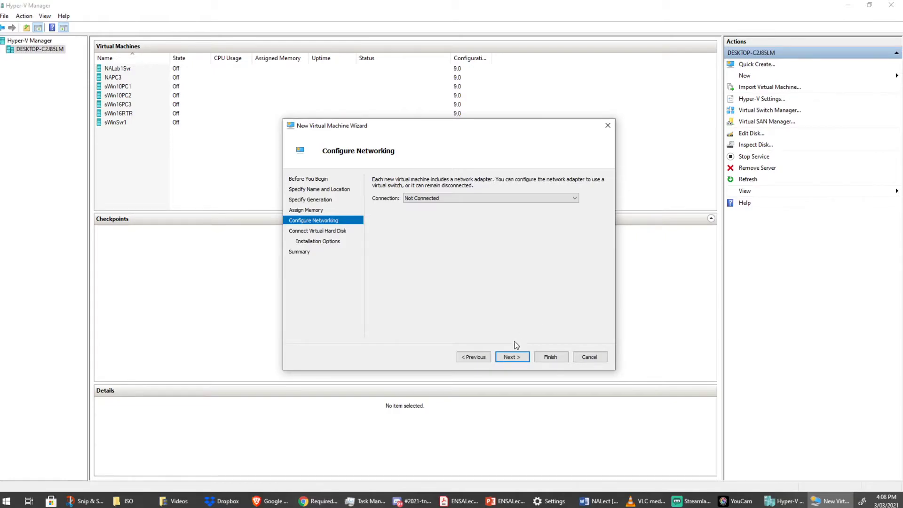
Keep the default networking and set the Windows10PC1.vhdx virtual disk size to 20 GB.
{"action": "left_click", "coordinate": [508, 358]}
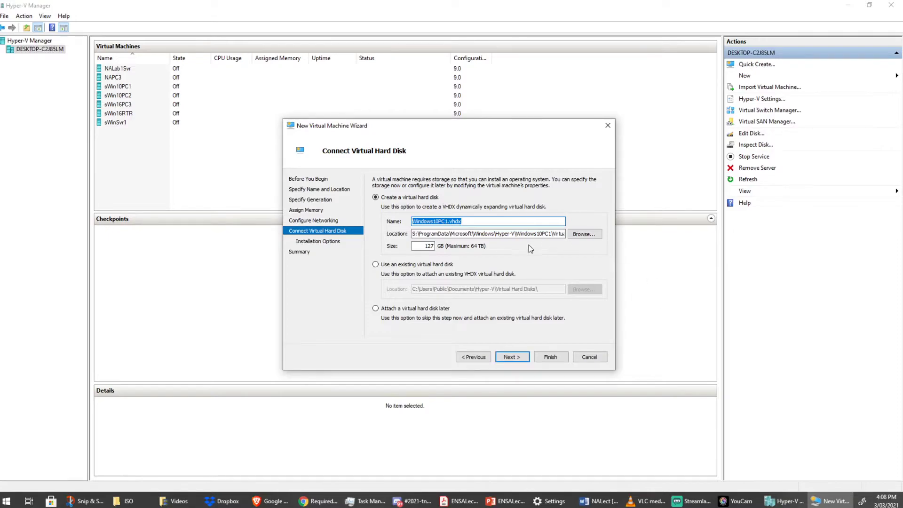
{"action": "left_click", "coordinate": [416, 235]}
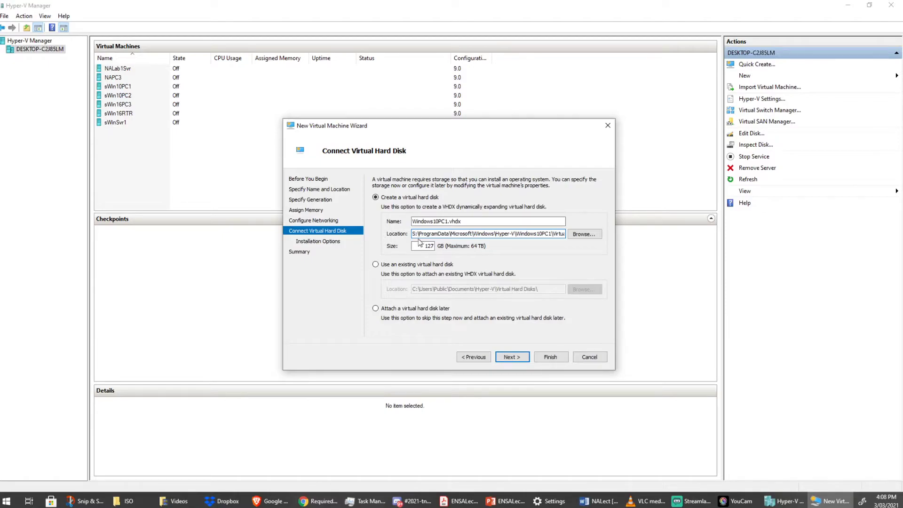
{"action": "double_click", "coordinate": [428, 246]}
{"action": "type", "text": "20"}
{"action": "left_click", "coordinate": [510, 357]}
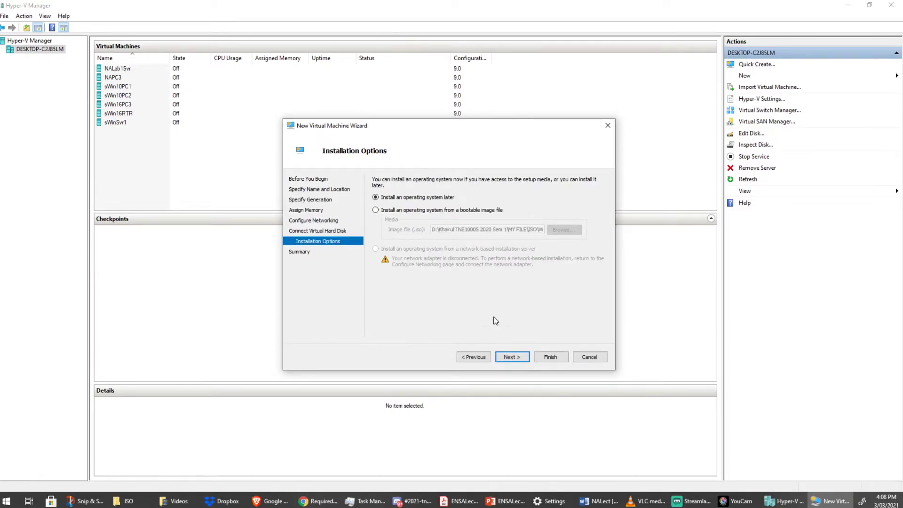
Set the Windows 10 Enterprise ISO as the install image and finish the wizard.
{"action": "left_click", "coordinate": [412, 211]}
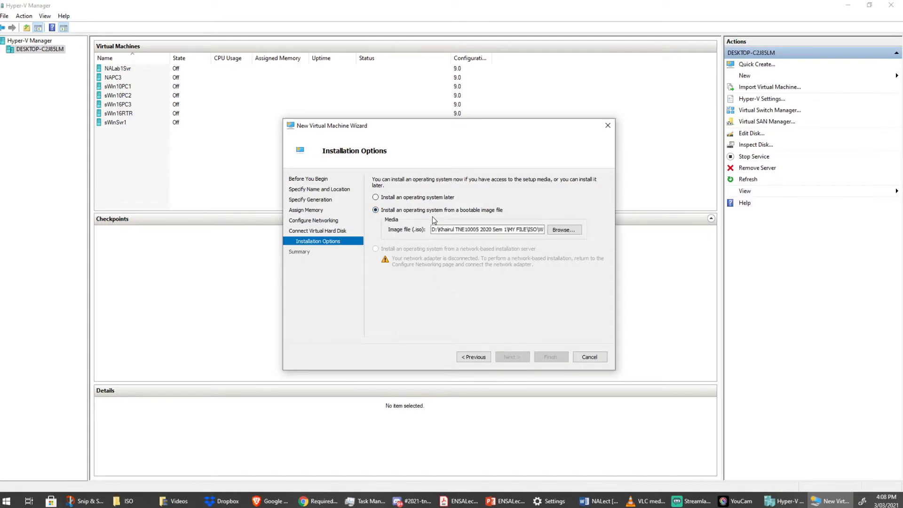
{"action": "left_click", "coordinate": [564, 229]}
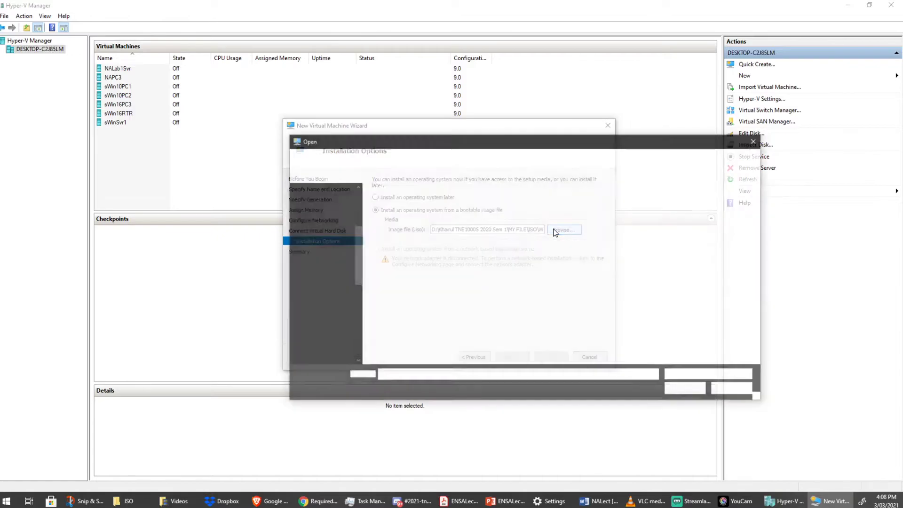
{"action": "left_click", "coordinate": [561, 158]}
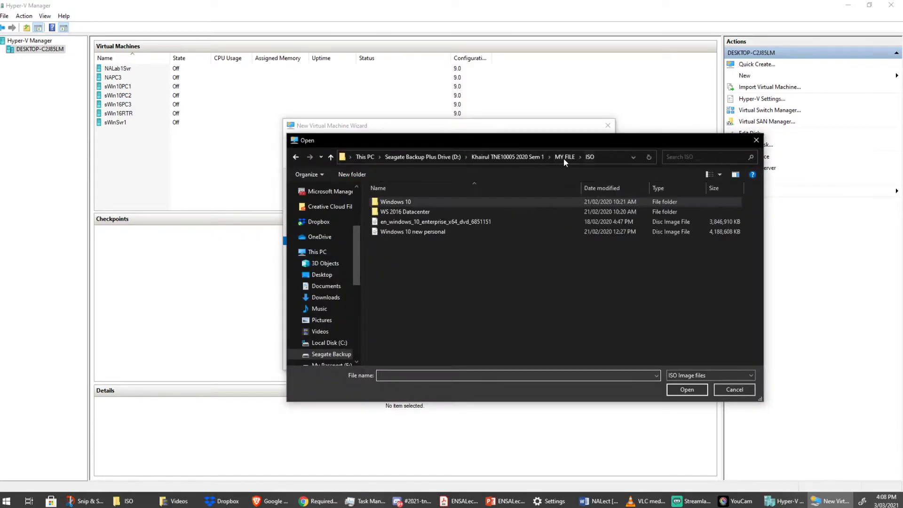
{"action": "left_click", "coordinate": [473, 221]}
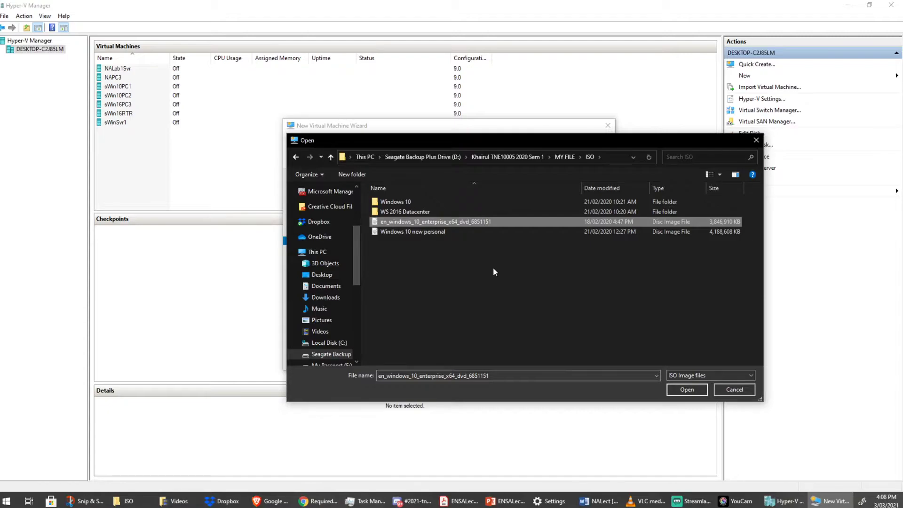
{"action": "left_click", "coordinate": [676, 391]}
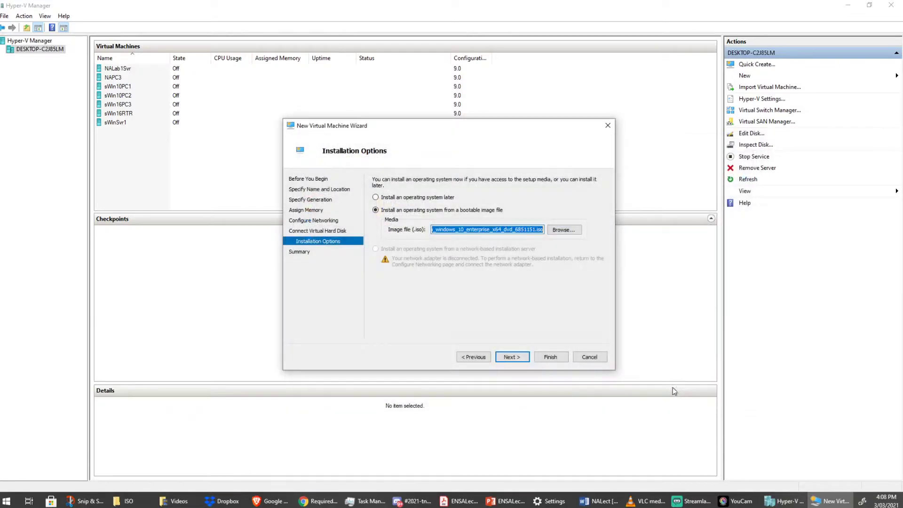
{"action": "left_click", "coordinate": [525, 360]}
{"action": "left_click", "coordinate": [544, 359]}
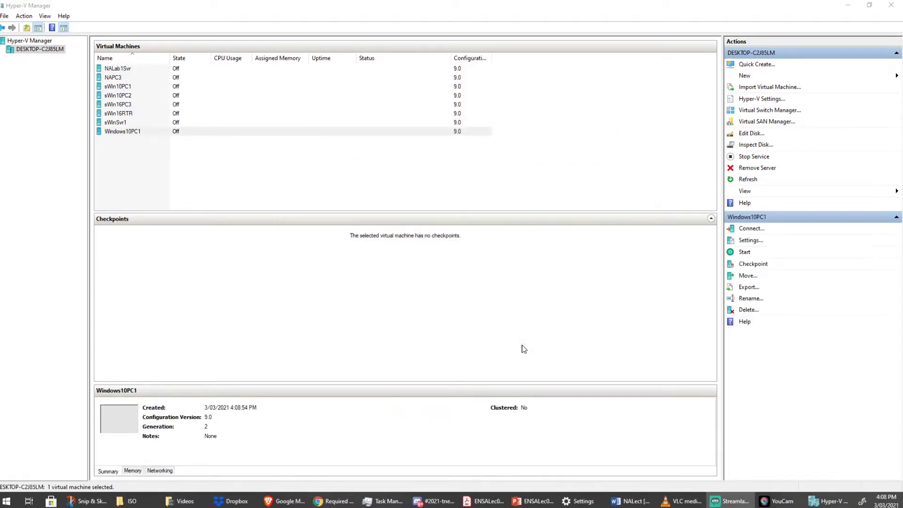
Connect to Windows10PC1, start it, and press Enter to boot from the install DVD.
{"action": "left_click", "coordinate": [221, 182]}
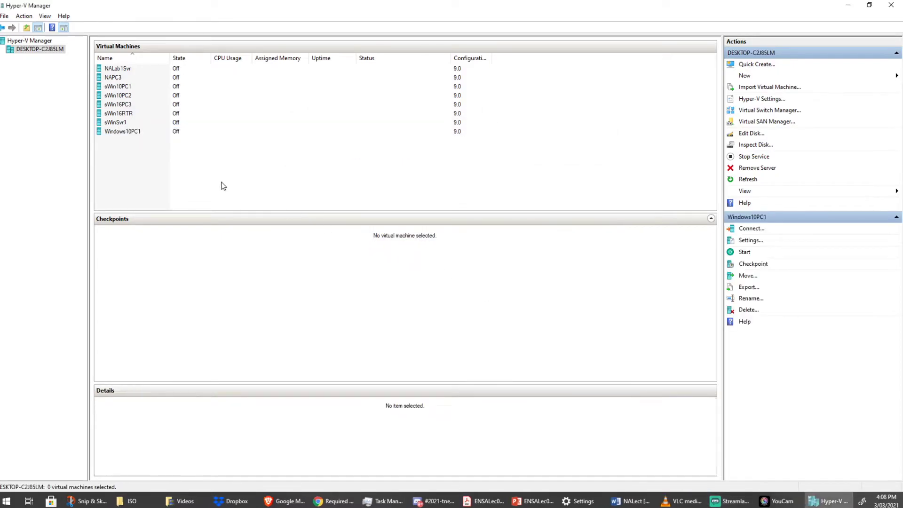
{"action": "right_click", "coordinate": [123, 132]}
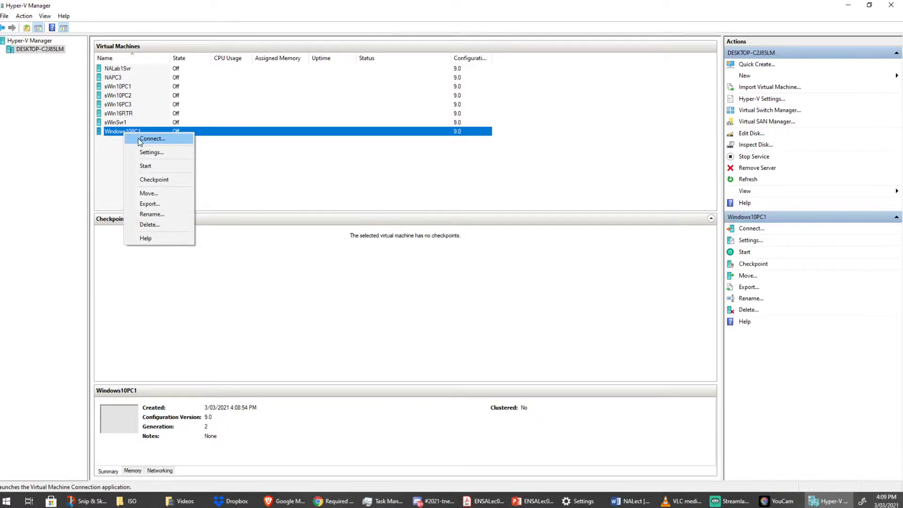
{"action": "left_click", "coordinate": [140, 139]}
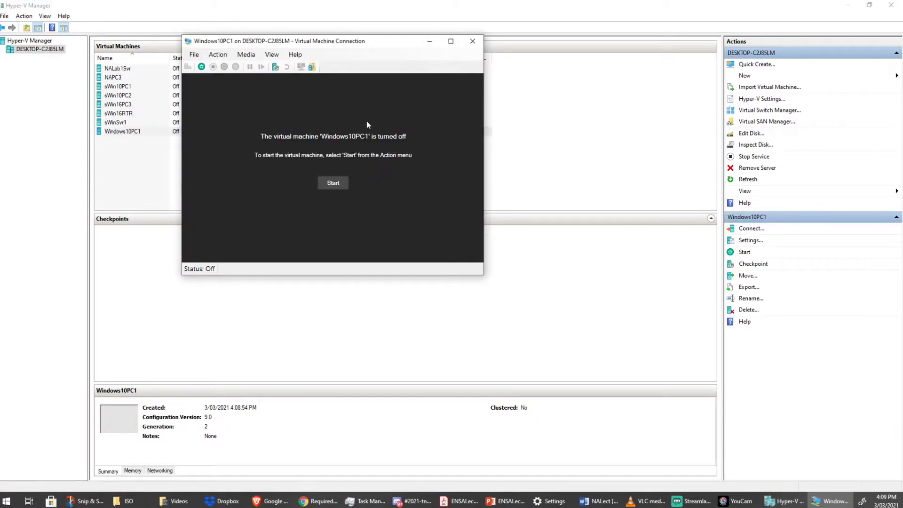
{"action": "left_click", "coordinate": [343, 183]}
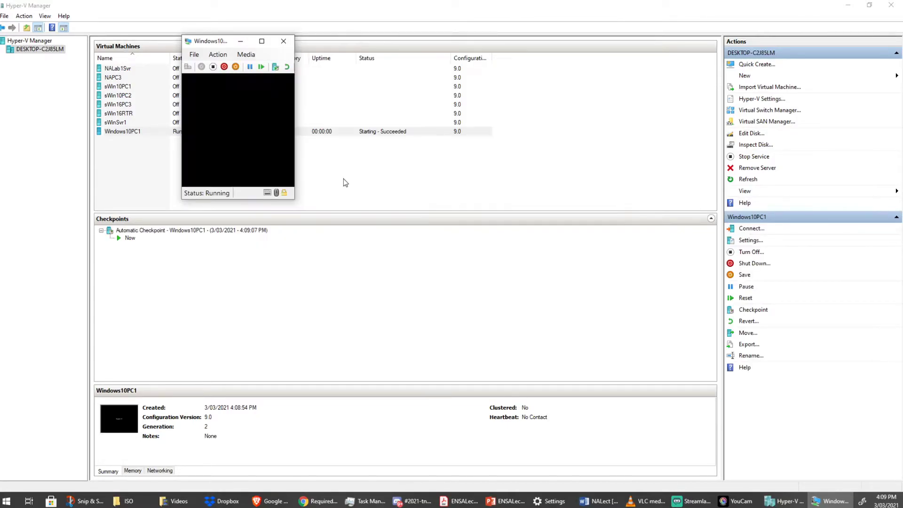
{"action": "key", "text": "Return"}
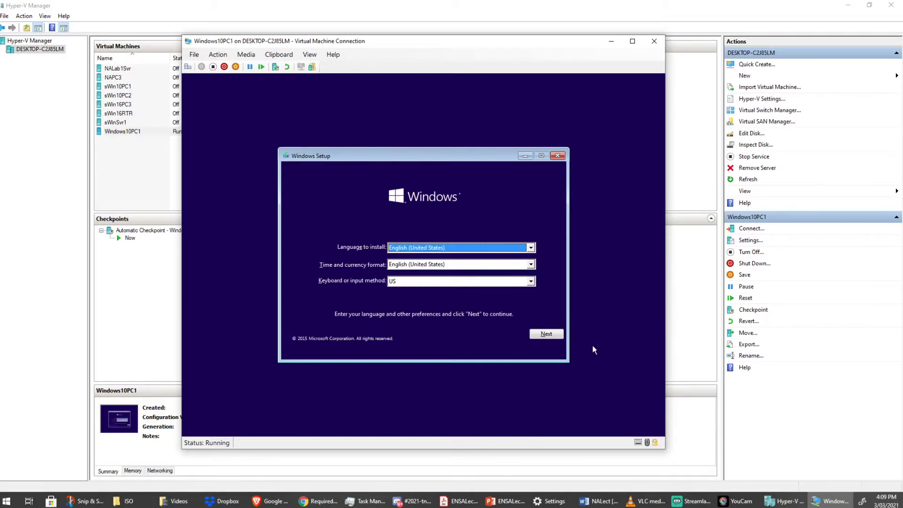
Keep the default language and keyboard, choose Install now, and accept the license terms.
{"action": "left_click", "coordinate": [547, 335]}
{"action": "left_click", "coordinate": [428, 255]}
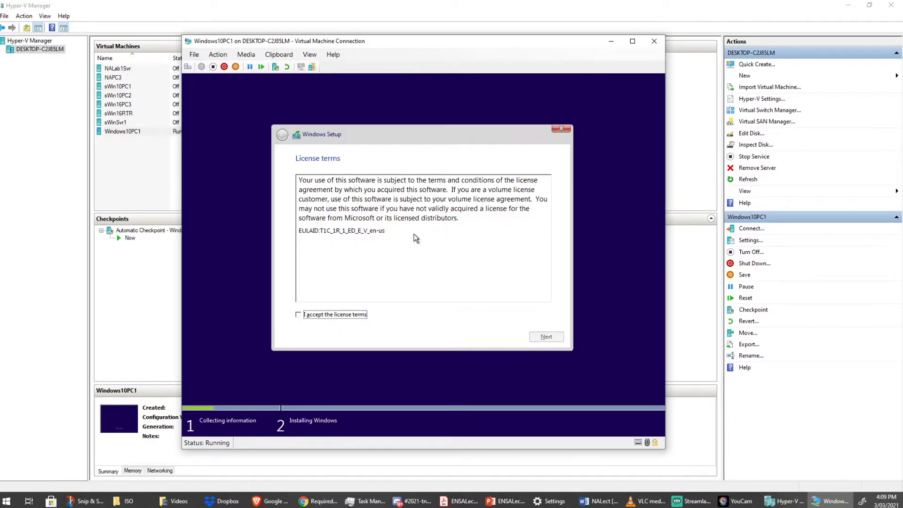
{"action": "left_click", "coordinate": [340, 314]}
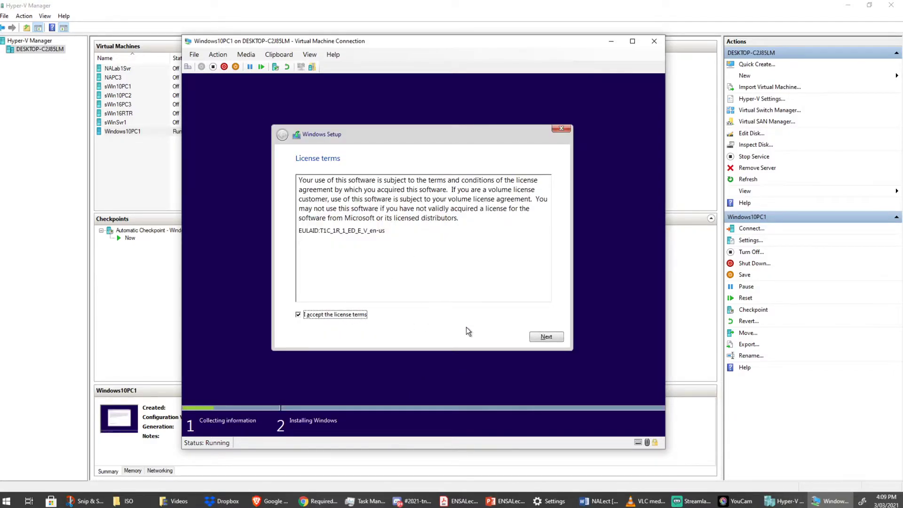
{"action": "left_click", "coordinate": [546, 337]}
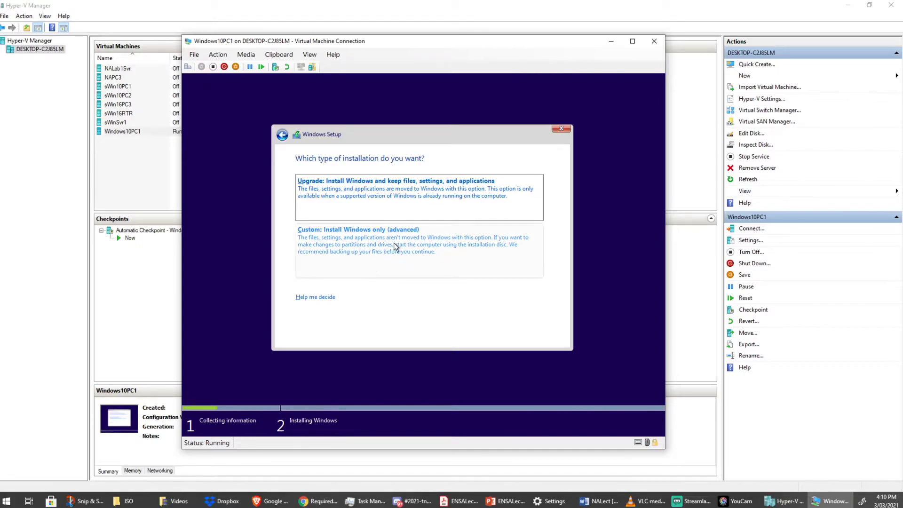
Choose Custom: Install Windows only and install onto Drive 0 Unallocated Space.
{"action": "left_click", "coordinate": [368, 253]}
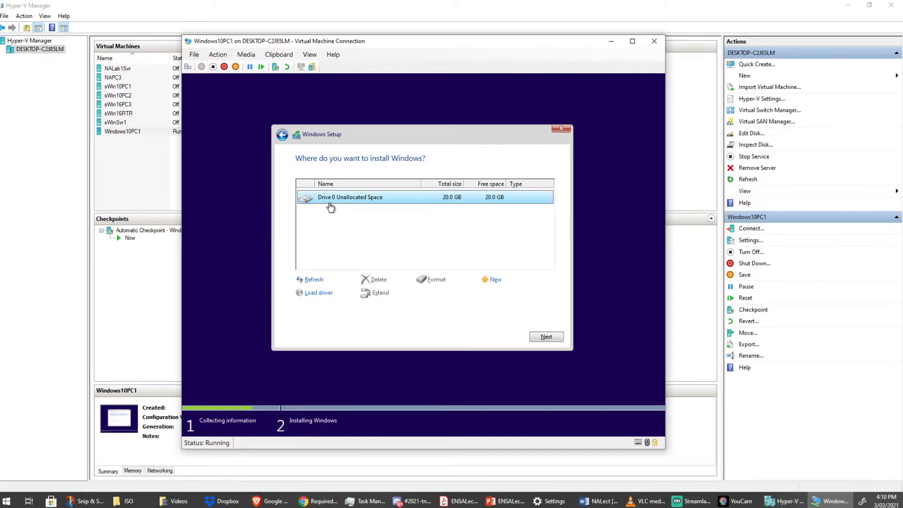
{"action": "left_click", "coordinate": [551, 335]}
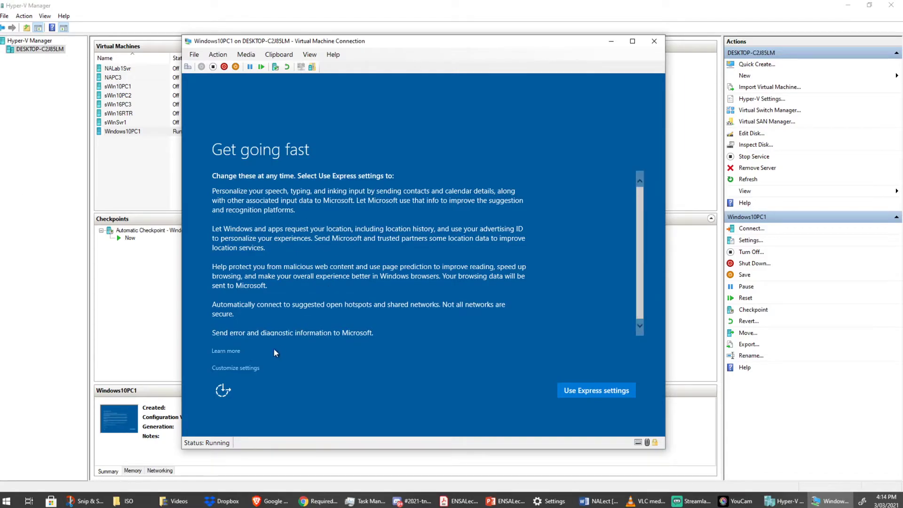
In Customize settings, turn off personalization input, typing data, advertising ID and location.
{"action": "left_click", "coordinate": [231, 368]}
{"action": "left_click", "coordinate": [281, 212]}
{"action": "left_click", "coordinate": [281, 244]}
{"action": "left_click", "coordinate": [279, 276]}
{"action": "left_click", "coordinate": [280, 345]}
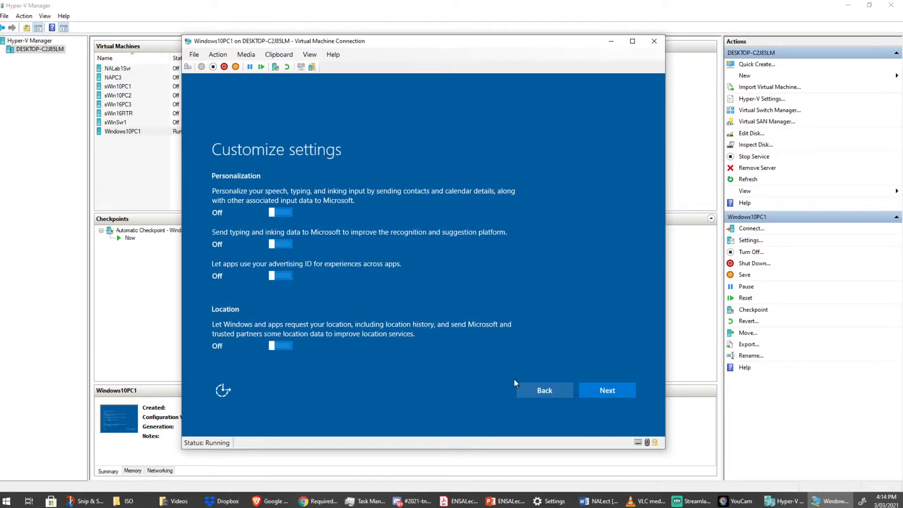
{"action": "left_click", "coordinate": [607, 390]}
Turn off SmartScreen, page prediction, hotspot and shared-network connections, and diagnostic reporting.
{"action": "left_click", "coordinate": [279, 212]}
{"action": "left_click", "coordinate": [281, 253]}
{"action": "left_click", "coordinate": [279, 313]}
{"action": "left_click", "coordinate": [280, 346]}
{"action": "scroll", "coordinate": [585, 351], "scroll_direction": "down", "scroll_amount": 1}
{"action": "left_click", "coordinate": [282, 359]}
{"action": "left_click", "coordinate": [602, 390]}
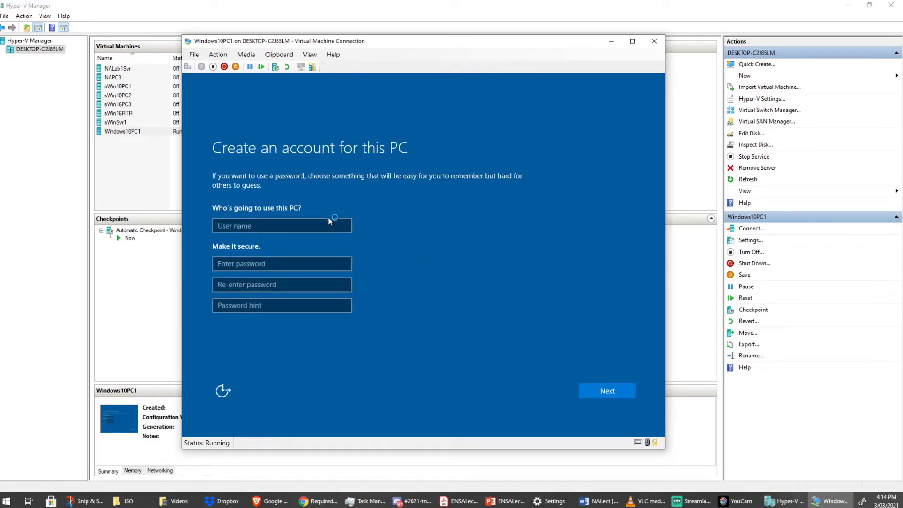
Enter the account's user name and password, re-enter the password, and add the hint 'Usual Lab Password'.
{"action": "left_click", "coordinate": [336, 219]}
{"action": "type", "text": "Ja"}
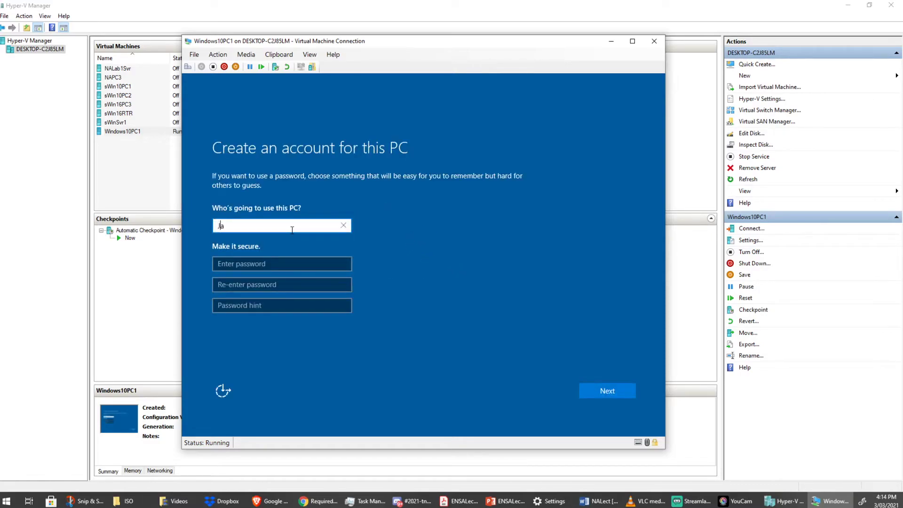
{"action": "type", "text": "clk"}
{"action": "left_click", "coordinate": [296, 260]}
{"action": "type", "text": "Pa"}
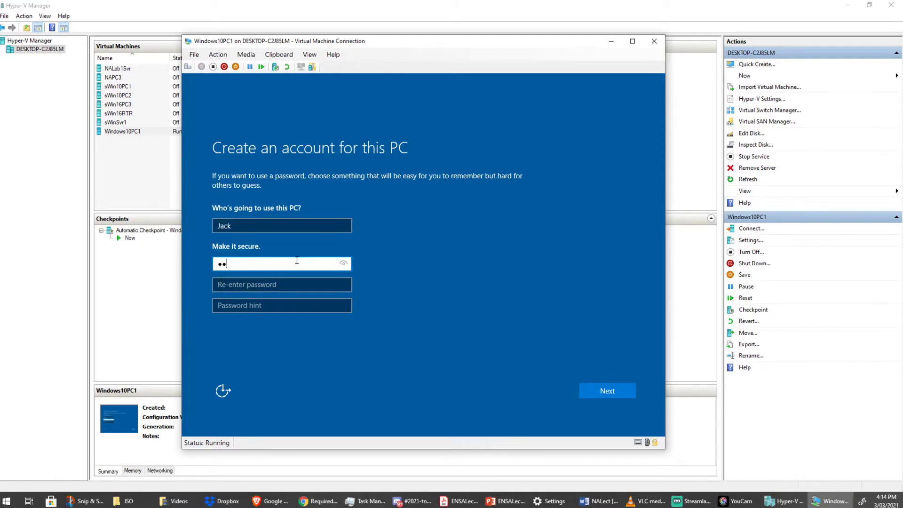
{"action": "type", "text": "$$w0rd"}
{"action": "left_click", "coordinate": [342, 267]}
{"action": "left_click", "coordinate": [295, 290]}
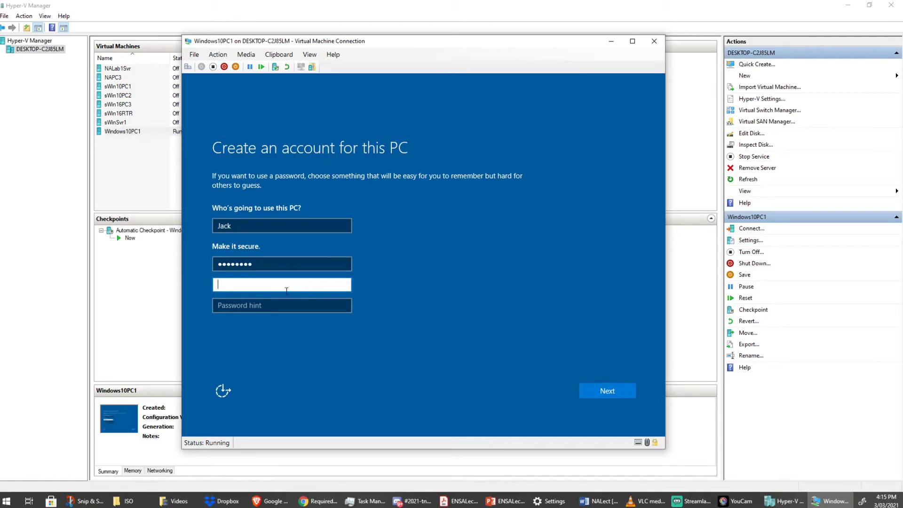
{"action": "type", "text": "Pa55w.rd"}
{"action": "left_click", "coordinate": [254, 306]}
{"action": "type", "text": "Usual L"}
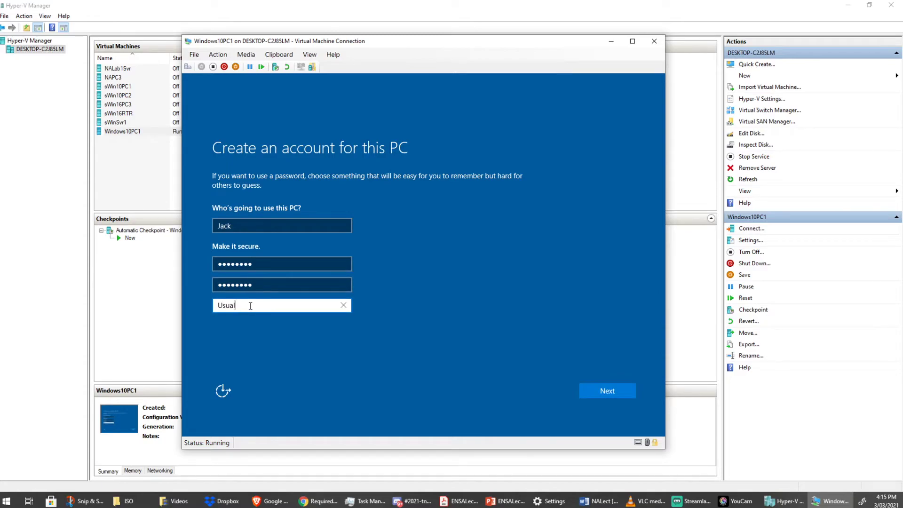
{"action": "type", "text": "ab Password"}
Create the user account so Windows 10 finishes setup and reaches the Windows10PC1 desktop.
{"action": "left_click", "coordinate": [617, 389]}
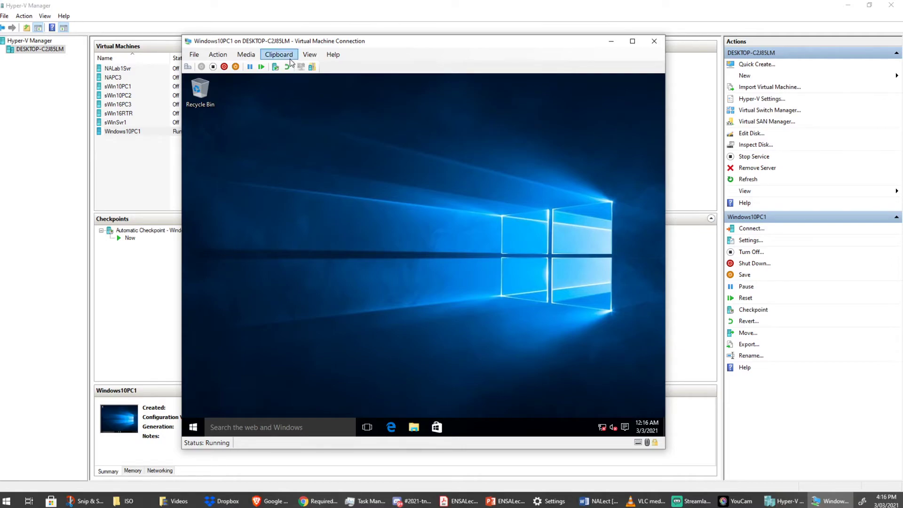
Take a checkpoint of the running Windows10PC1 and name it Default1.
{"action": "left_click", "coordinate": [276, 66]}
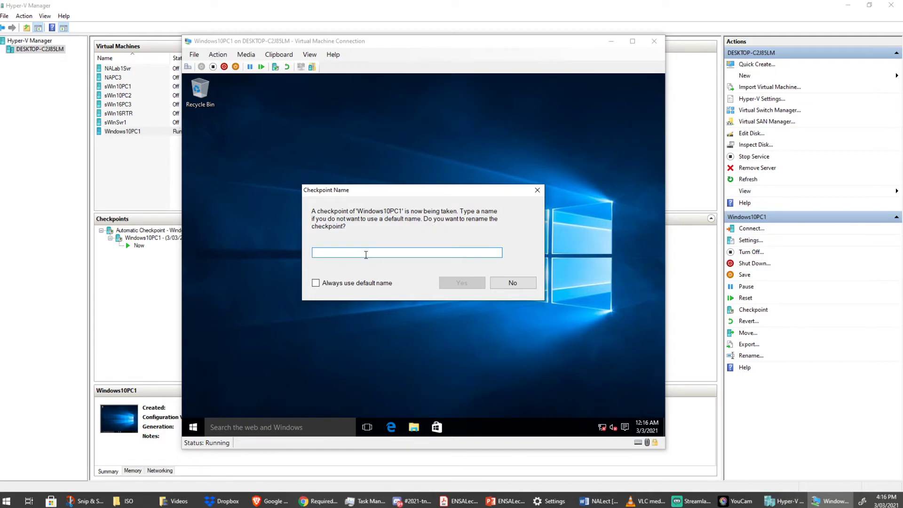
{"action": "type", "text": "Default1"}
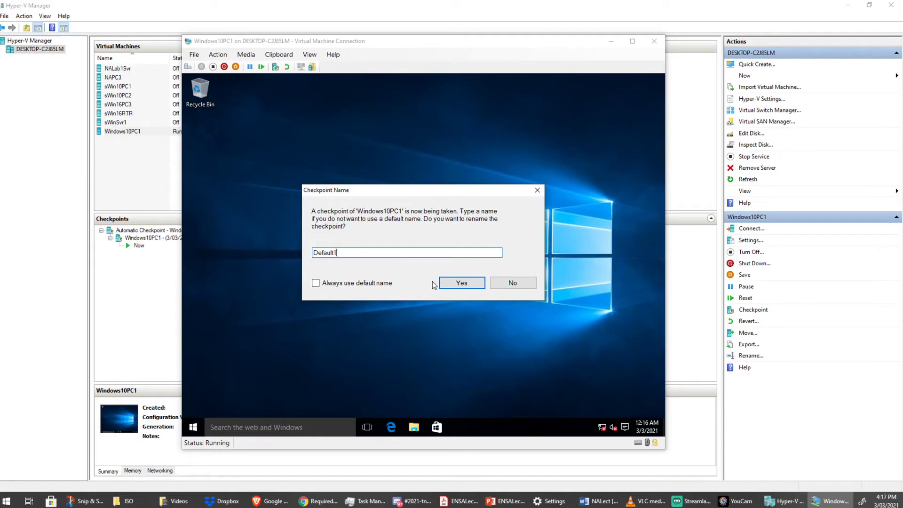
{"action": "left_click", "coordinate": [458, 285]}
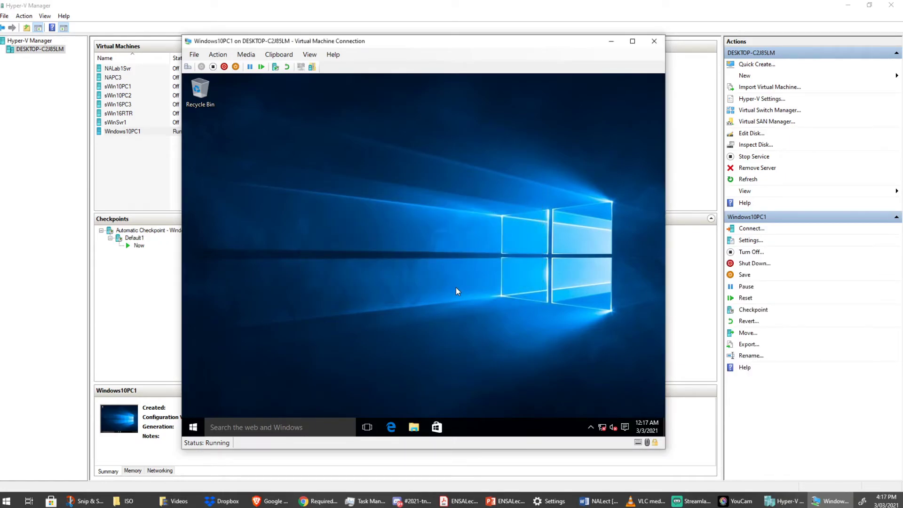
Open the VM desktop's Personalize settings, scroll through them, and close them.
{"action": "right_click", "coordinate": [394, 151]}
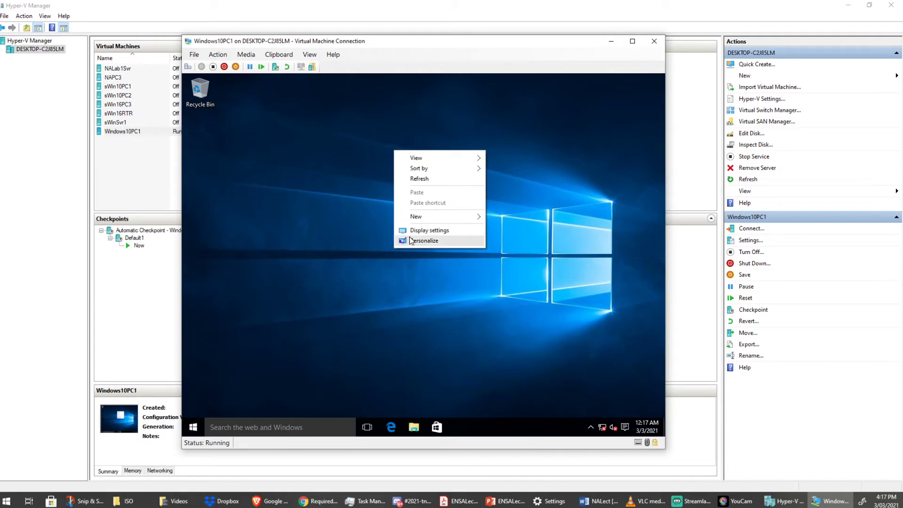
{"action": "left_click", "coordinate": [424, 240]}
{"action": "scroll", "coordinate": [414, 253], "scroll_direction": "down", "scroll_amount": 3}
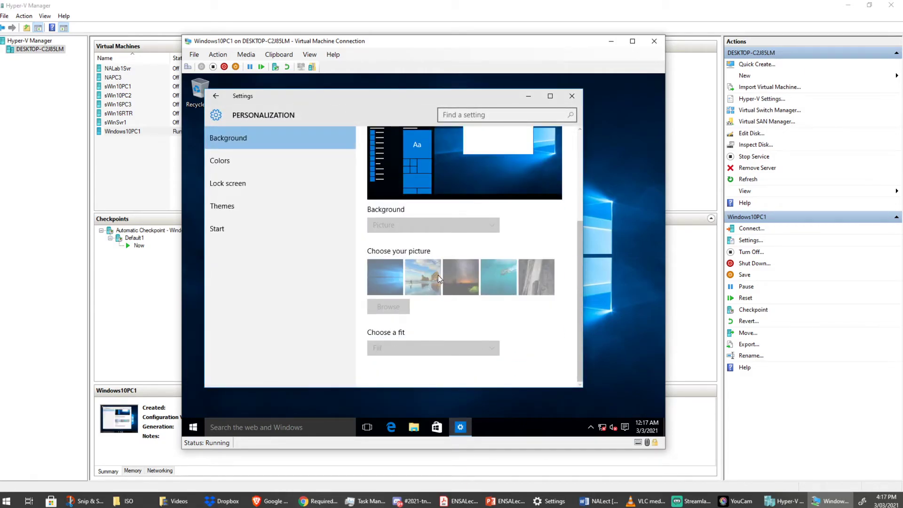
{"action": "scroll", "coordinate": [439, 275], "scroll_direction": "up", "scroll_amount": 5}
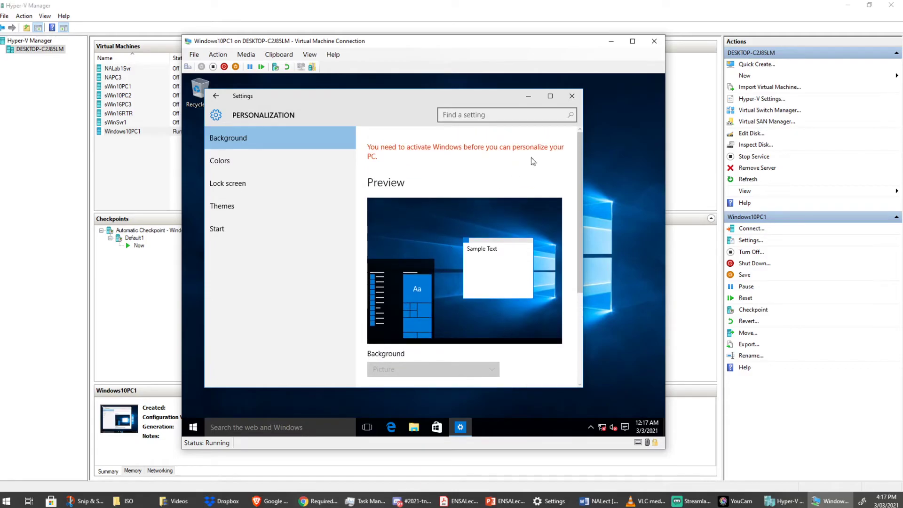
{"action": "left_click", "coordinate": [572, 96]}
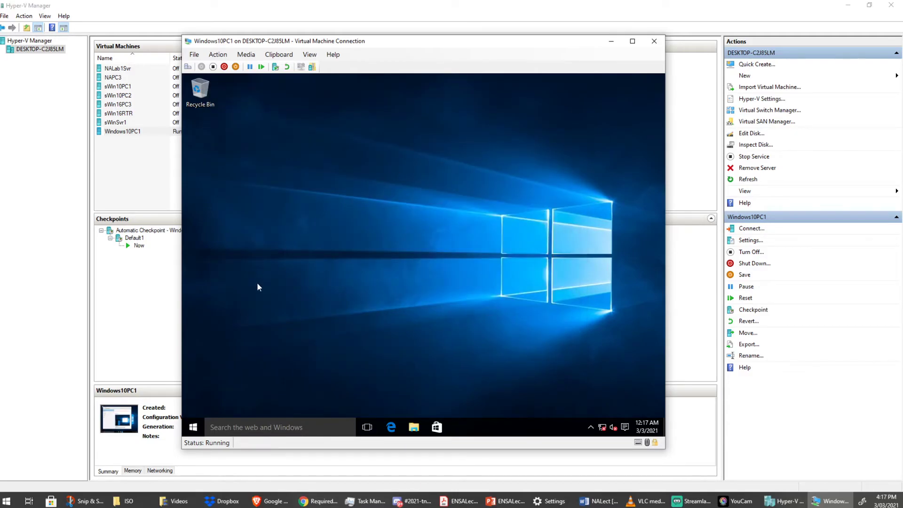
Move the Recycle Bin to the lower-left desktop and add a Maps shortcut.
{"action": "left_click_drag", "start_coordinate": [200, 90], "coordinate": [251, 314]}
{"action": "left_click", "coordinate": [193, 426]}
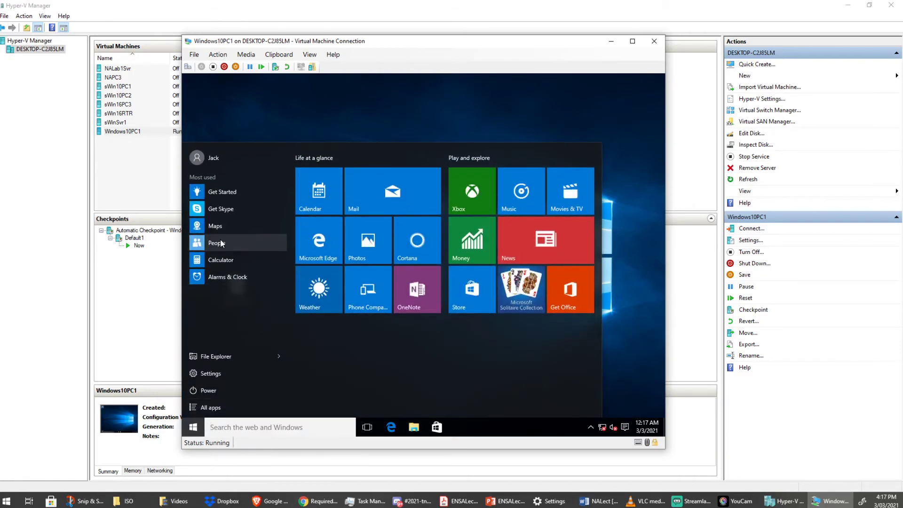
{"action": "left_click_drag", "start_coordinate": [214, 225], "coordinate": [309, 108]}
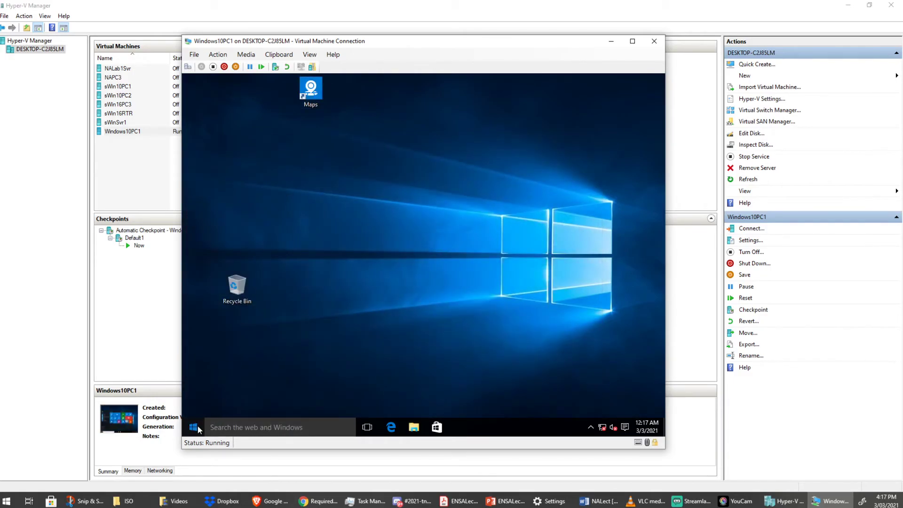
Add Calculator and Get Started shortcuts to the desktop from the Start menu's frequent apps.
{"action": "left_click", "coordinate": [194, 426]}
{"action": "left_click_drag", "start_coordinate": [212, 261], "coordinate": [384, 94]}
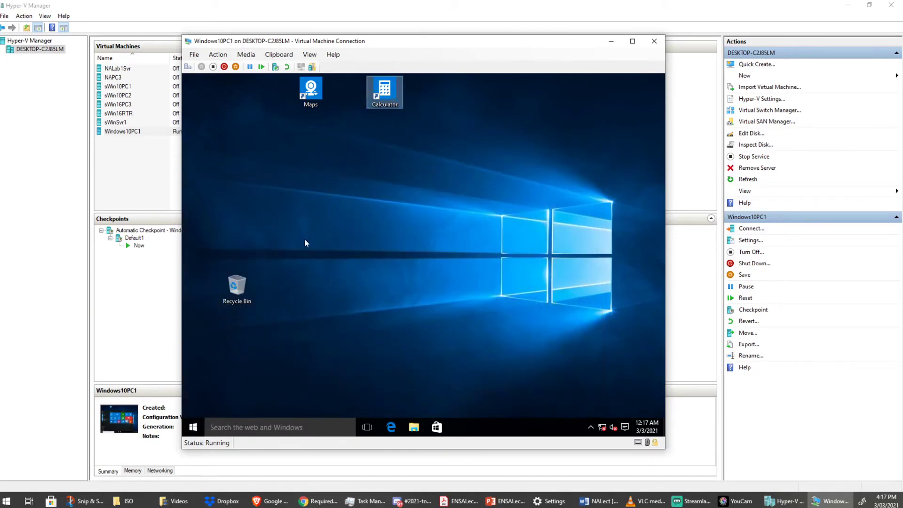
{"action": "left_click", "coordinate": [211, 404]}
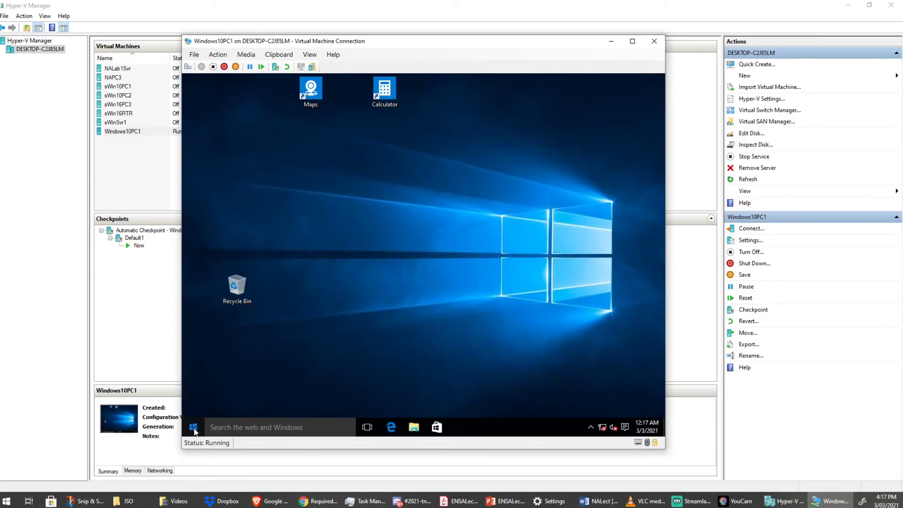
{"action": "left_click", "coordinate": [193, 426]}
{"action": "left_click_drag", "start_coordinate": [214, 190], "coordinate": [458, 99]}
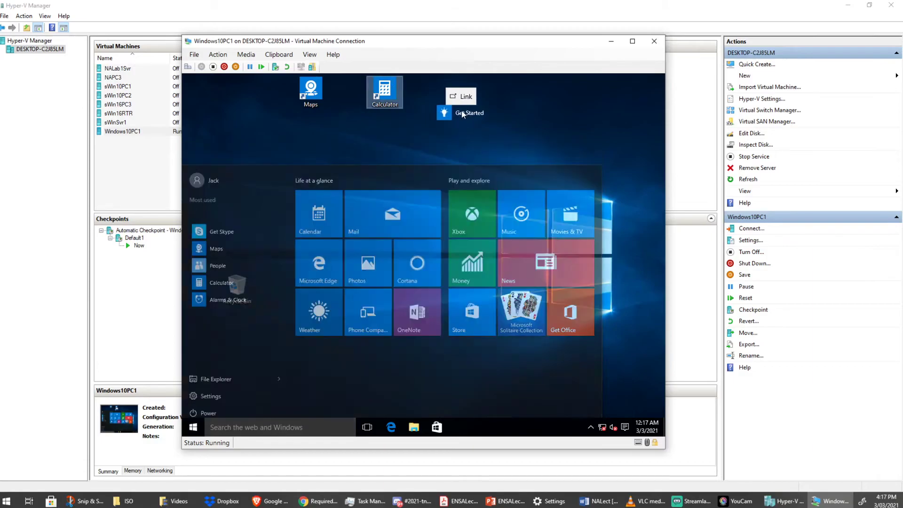
{"action": "left_click", "coordinate": [475, 150]}
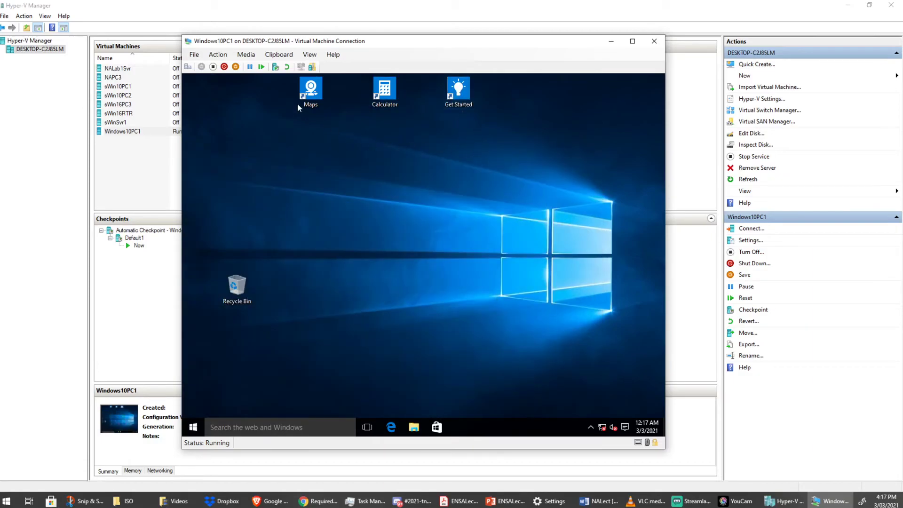
Revert Windows10PC1 to the Default1 checkpoint, start it, and dismiss the state-change error.
{"action": "left_click", "coordinate": [287, 67]}
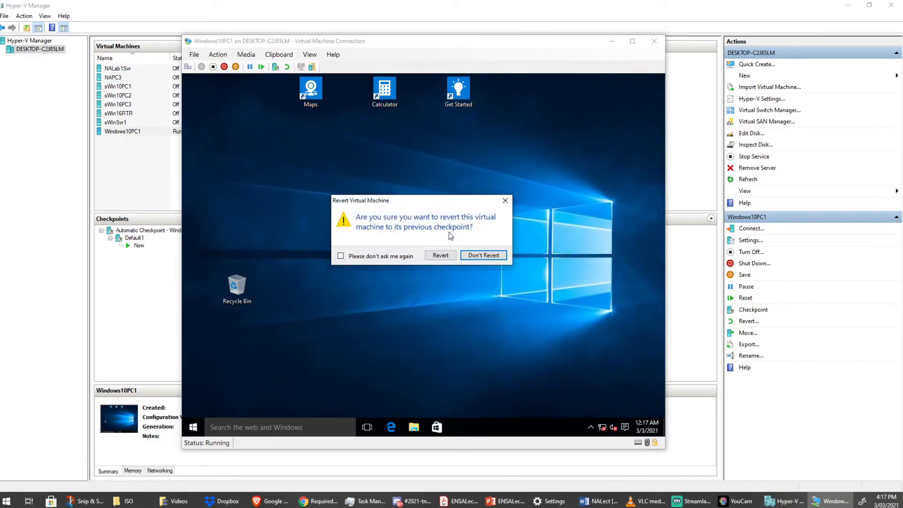
{"action": "left_click", "coordinate": [440, 255]}
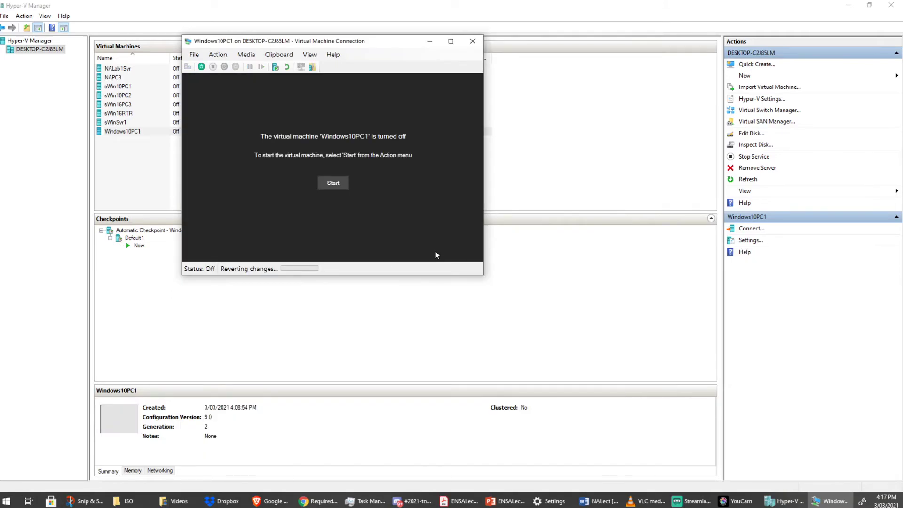
{"action": "left_click", "coordinate": [337, 185]}
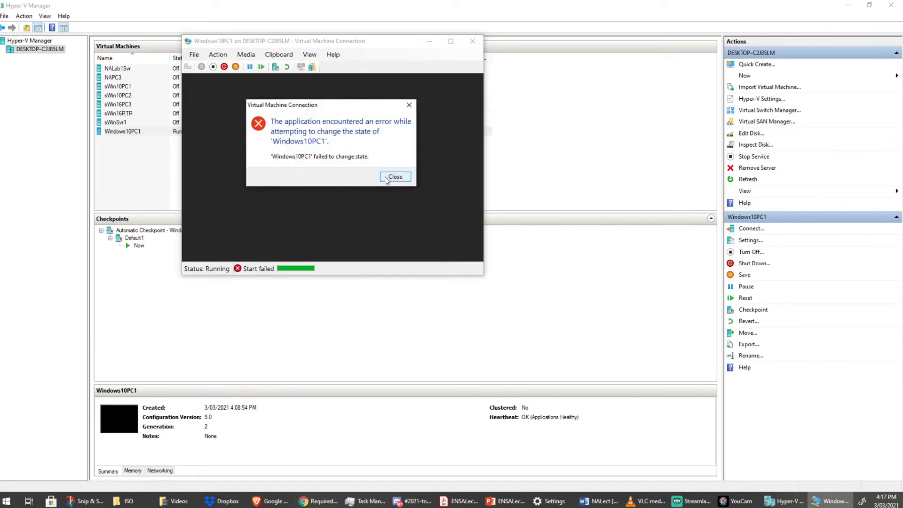
{"action": "left_click", "coordinate": [385, 178]}
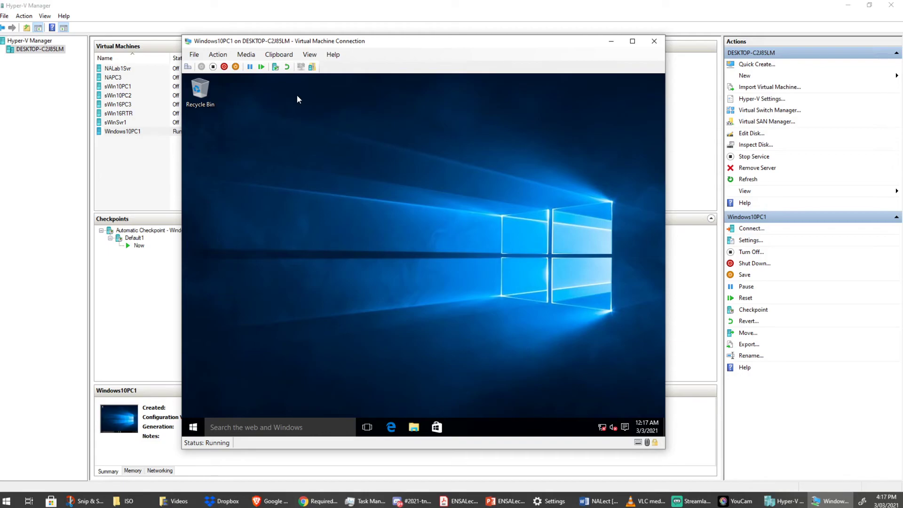
Add Get Started and People shortcuts to the desktop, then shut down Windows10PC1.
{"action": "left_click", "coordinate": [193, 427]}
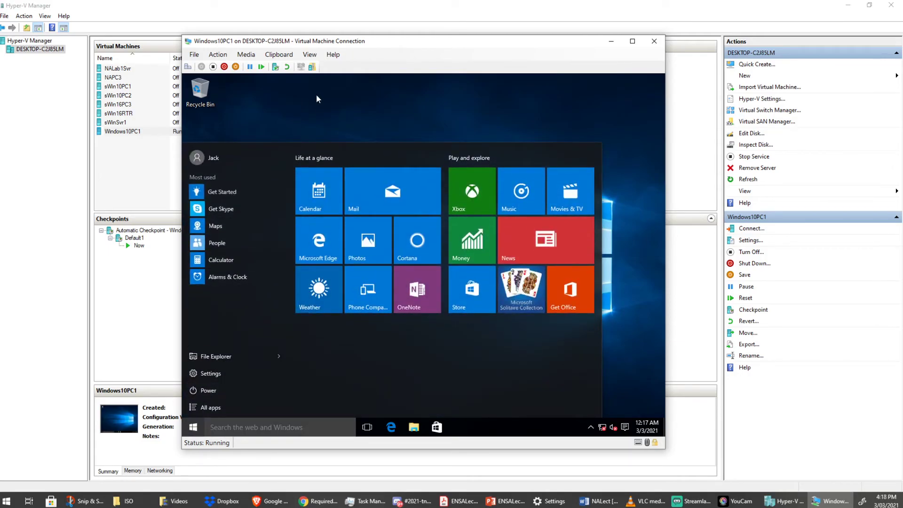
{"action": "left_click_drag", "start_coordinate": [235, 184], "coordinate": [311, 94]}
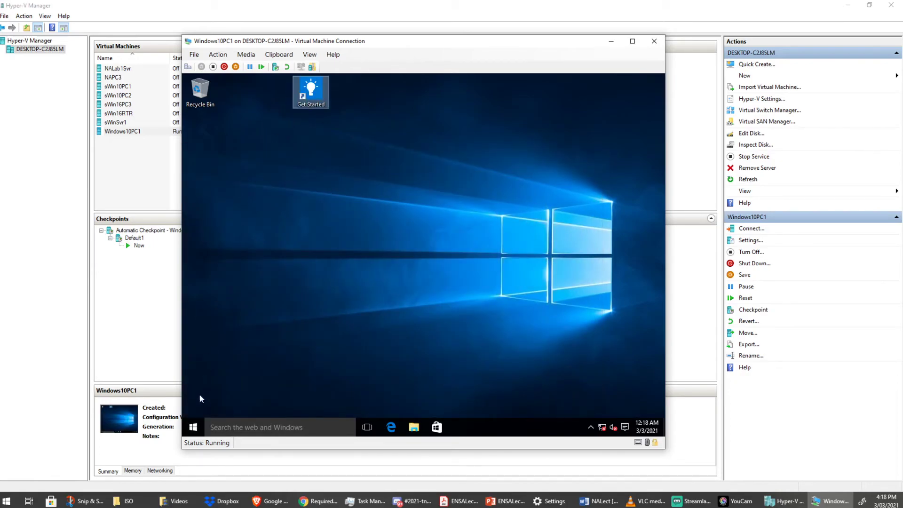
{"action": "left_click", "coordinate": [193, 427]}
{"action": "left_click_drag", "start_coordinate": [249, 244], "coordinate": [457, 112]}
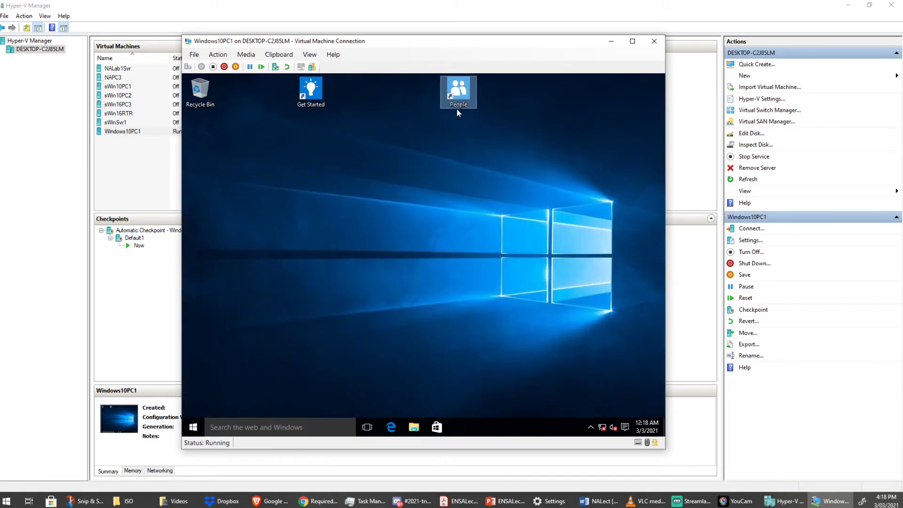
{"action": "left_click", "coordinate": [224, 66]}
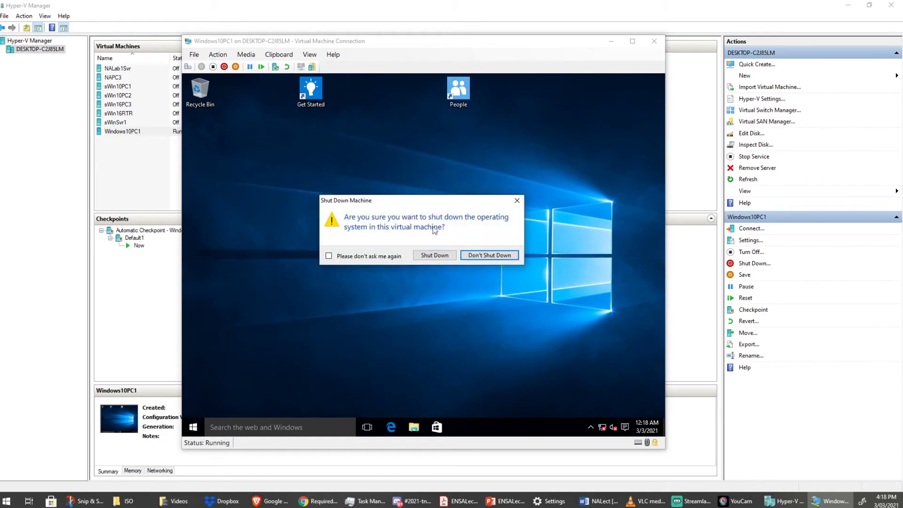
{"action": "left_click", "coordinate": [445, 254]}
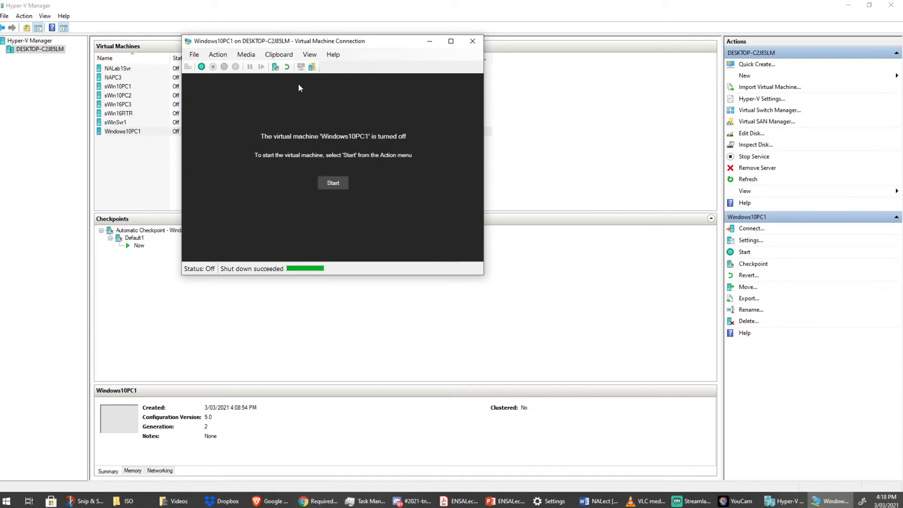
Revert the turned-off Windows10PC1 to Default1 and start it from the restored state.
{"action": "left_click", "coordinate": [286, 66]}
{"action": "left_click", "coordinate": [351, 171]}
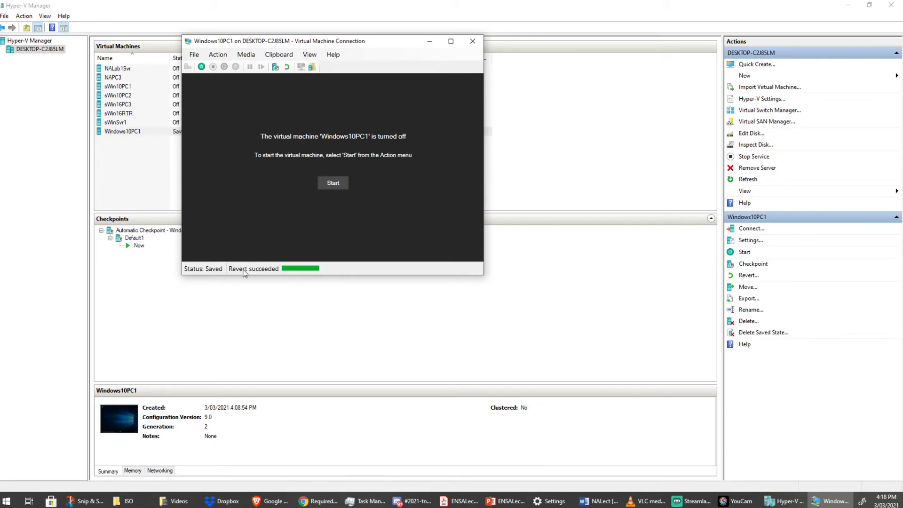
{"action": "left_click", "coordinate": [337, 186]}
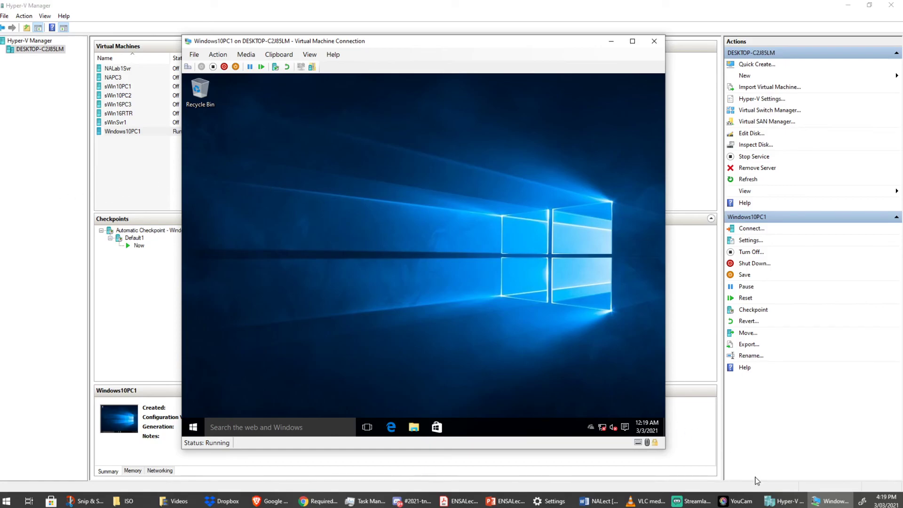
{"action": "left_click", "coordinate": [692, 501]}
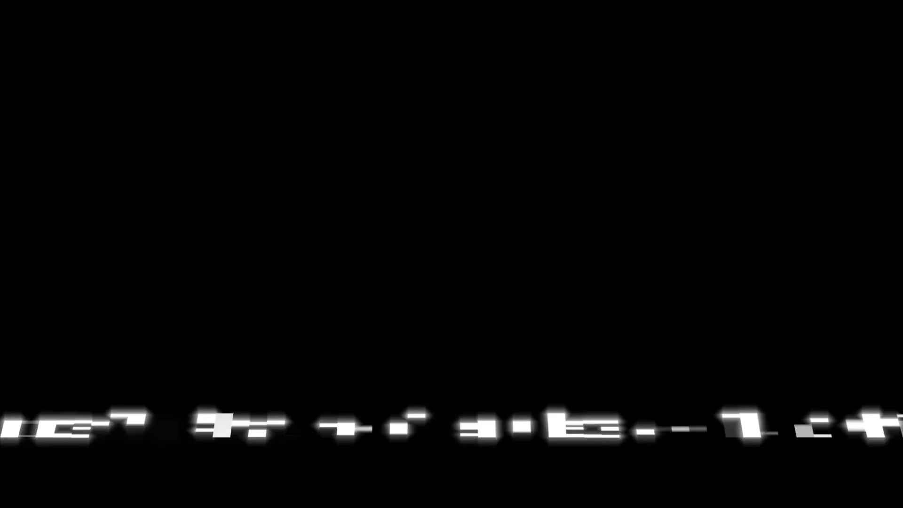